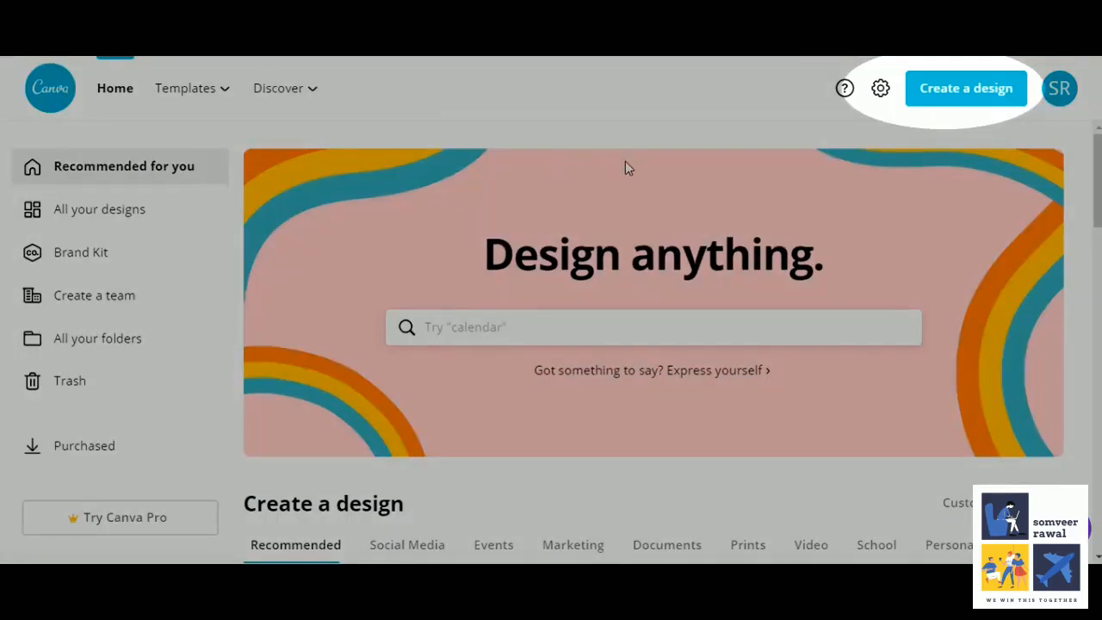
# Create a new Logo design and apply the Stryker wolf template from the Gaming Logo templates
pyautogui.click(973, 92)
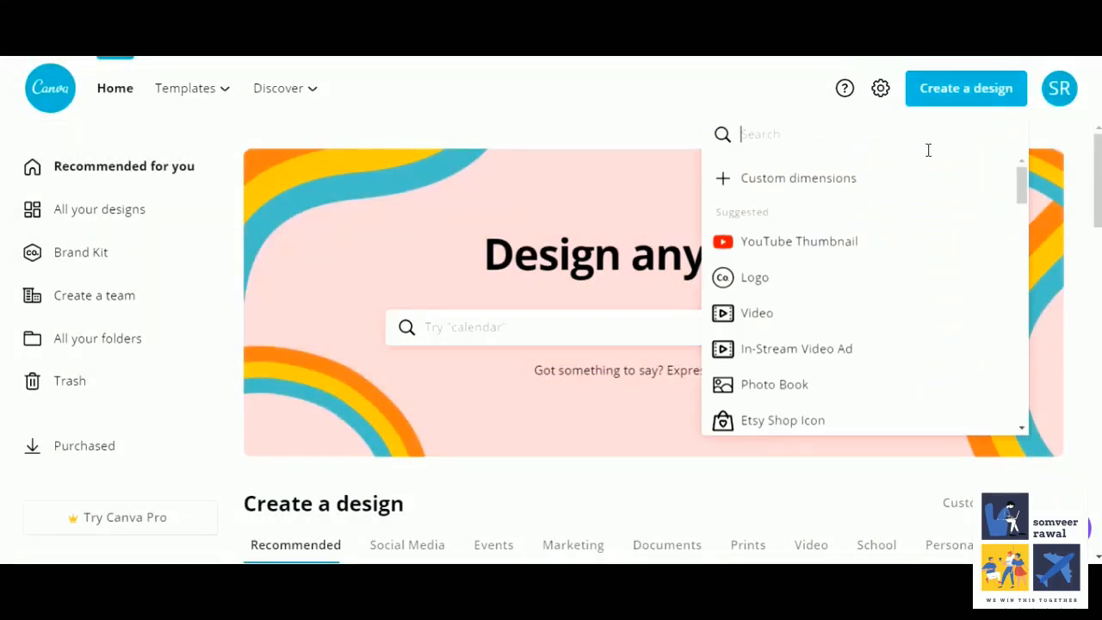
pyautogui.click(777, 293)
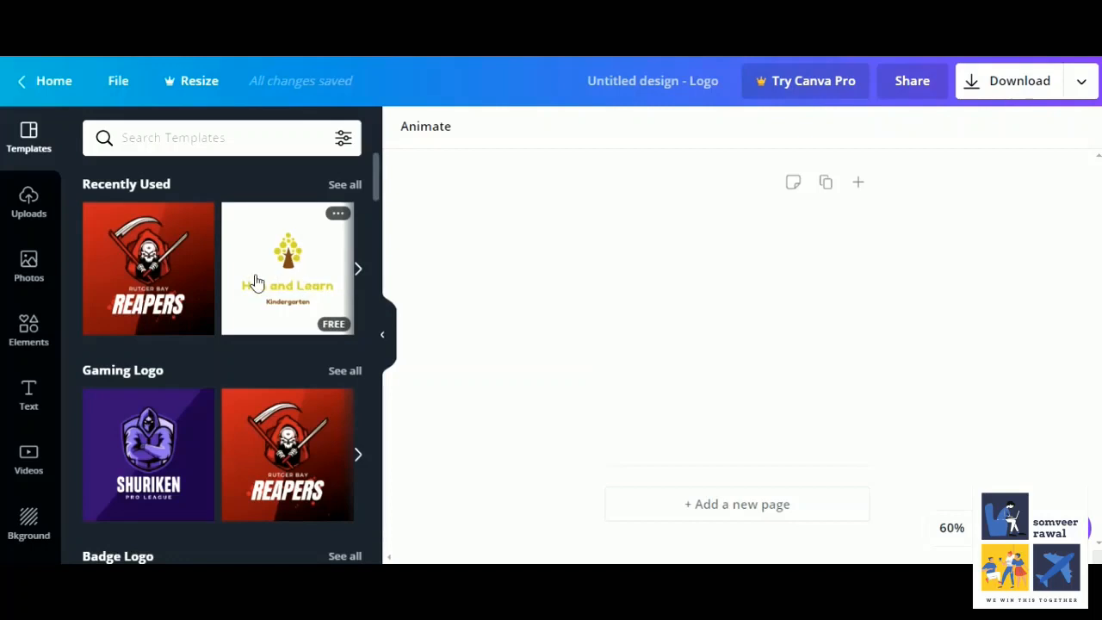
pyautogui.click(348, 374)
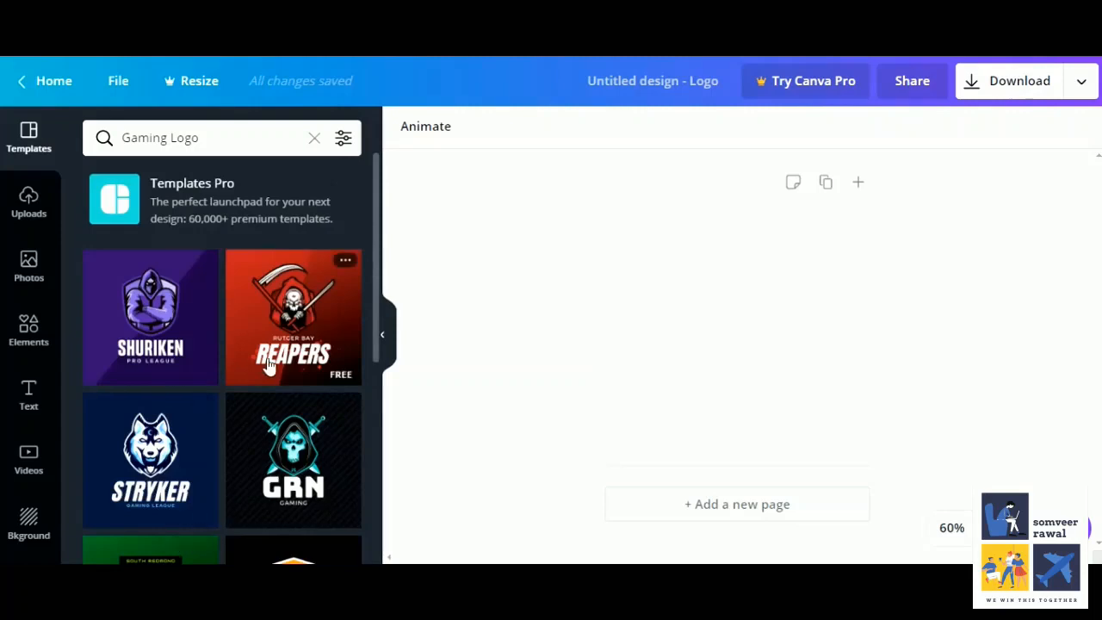
pyautogui.scroll(-3, 268, 364)
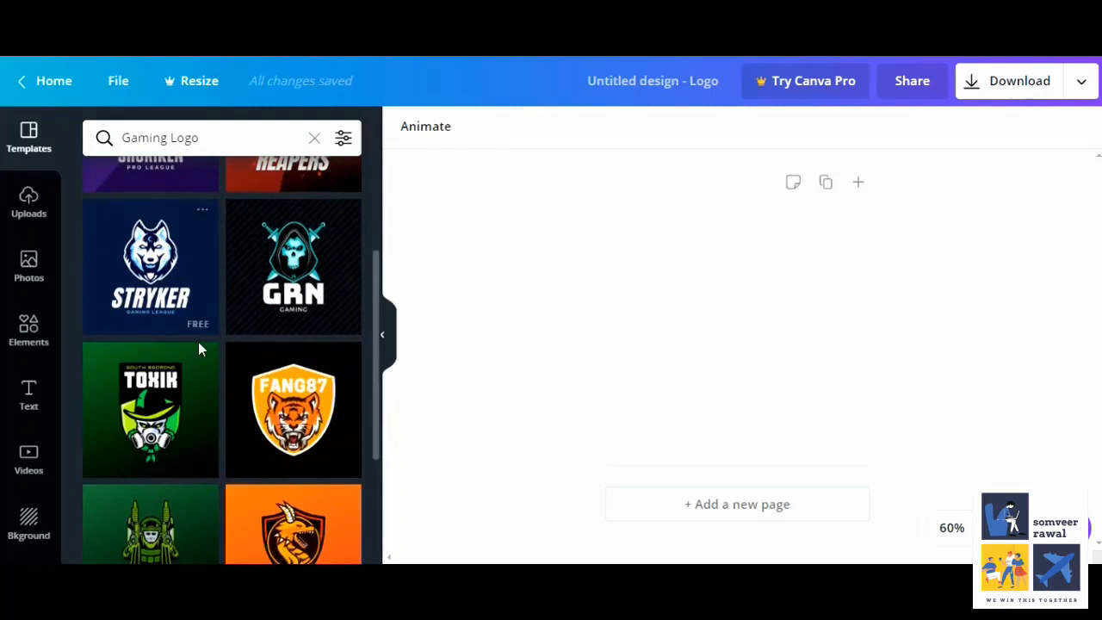
pyautogui.scroll(-3, 200, 349)
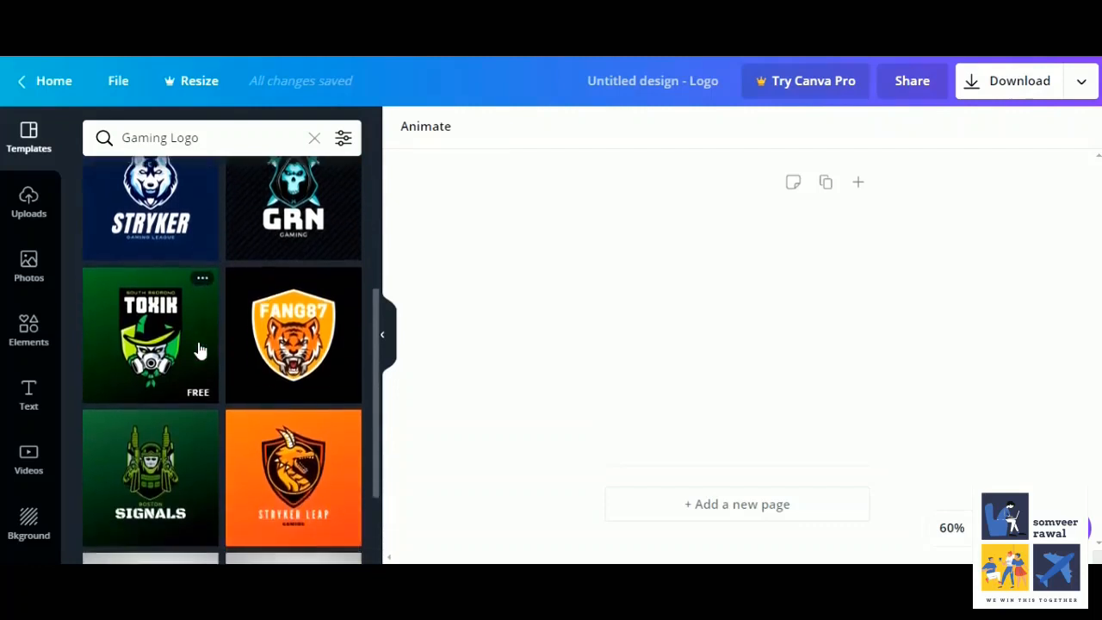
pyautogui.scroll(3, 199, 350)
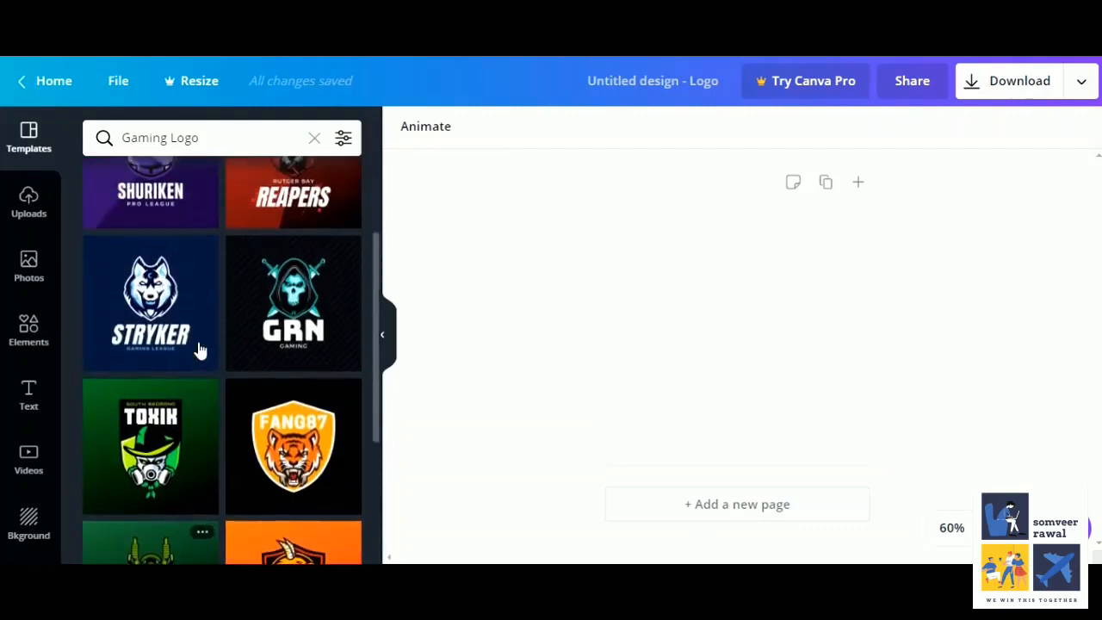
pyautogui.click(170, 326)
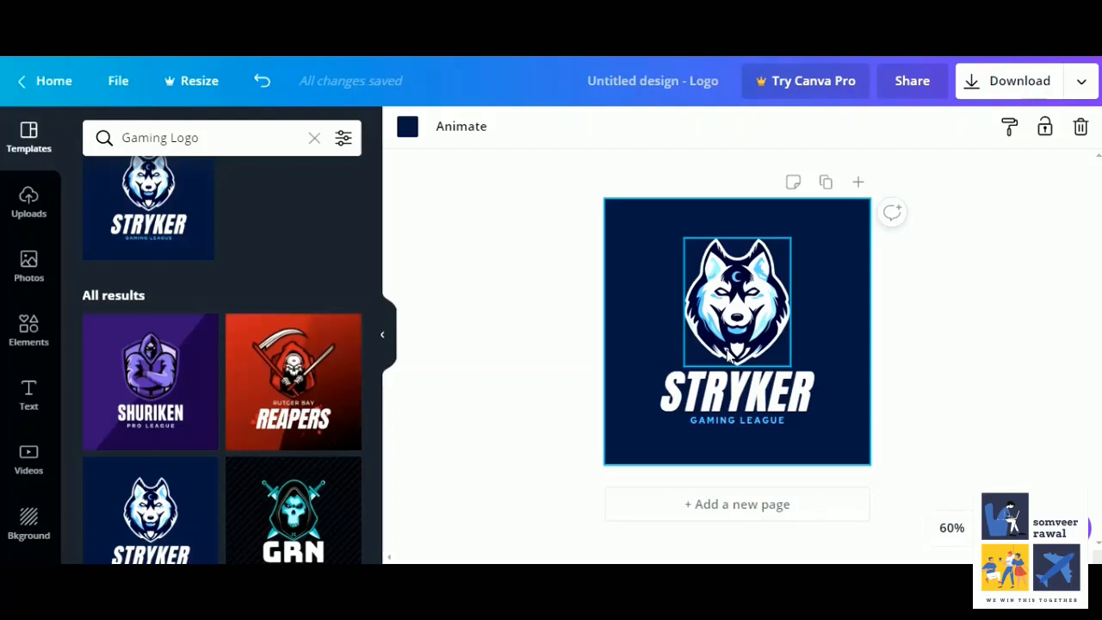
# Search the icons and shapes for "sports" and browse the graphics
pyautogui.click(19, 343)
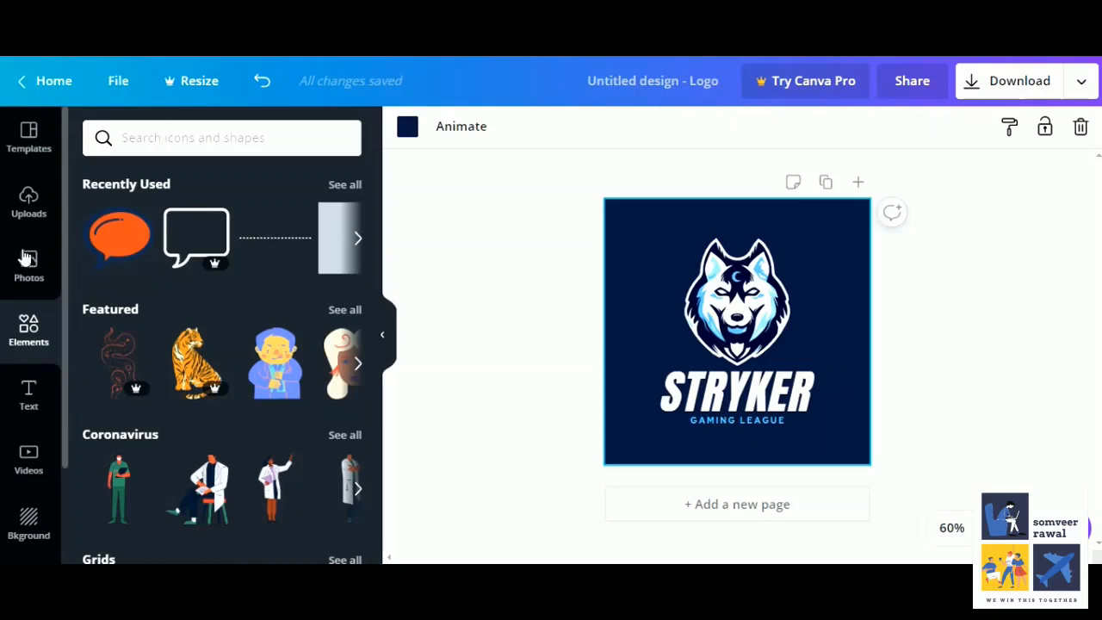
pyautogui.click(149, 138)
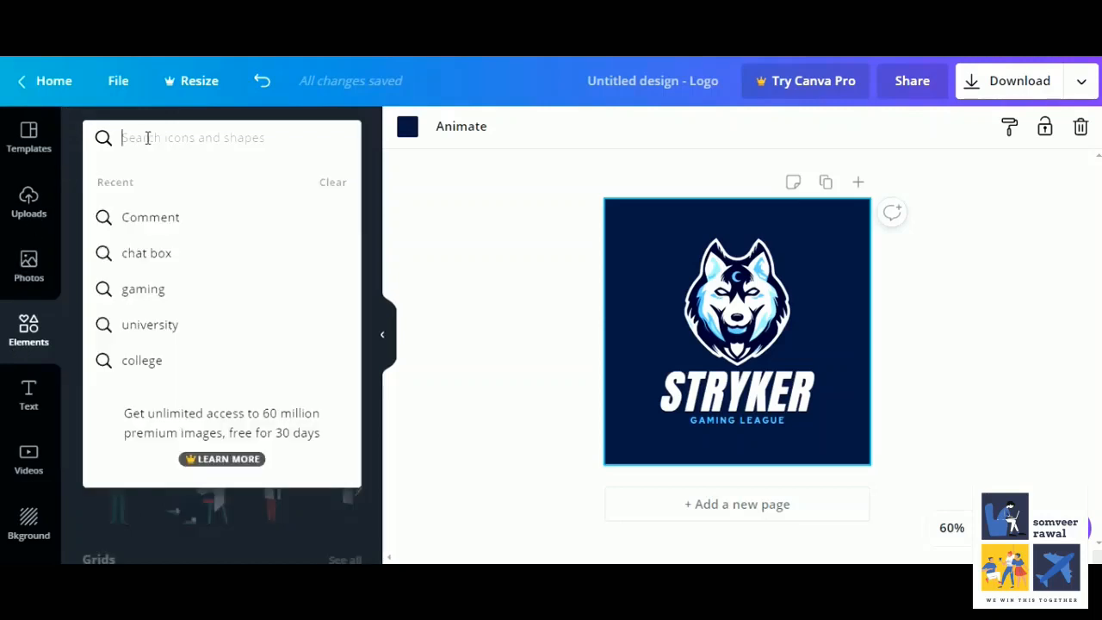
pyautogui.write('sports')
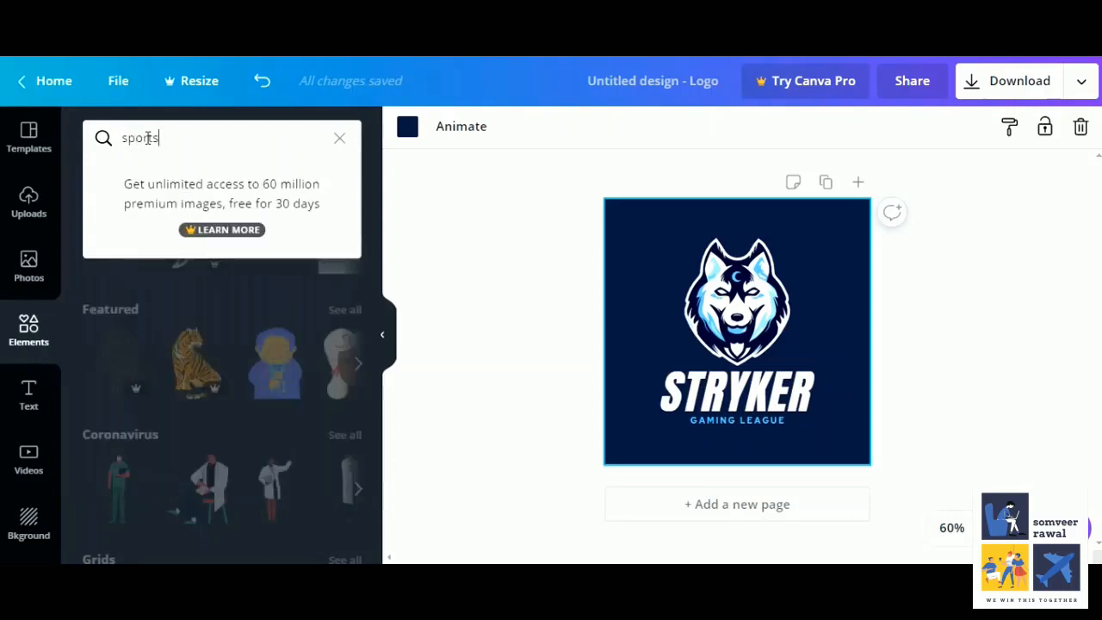
pyautogui.press('Return')
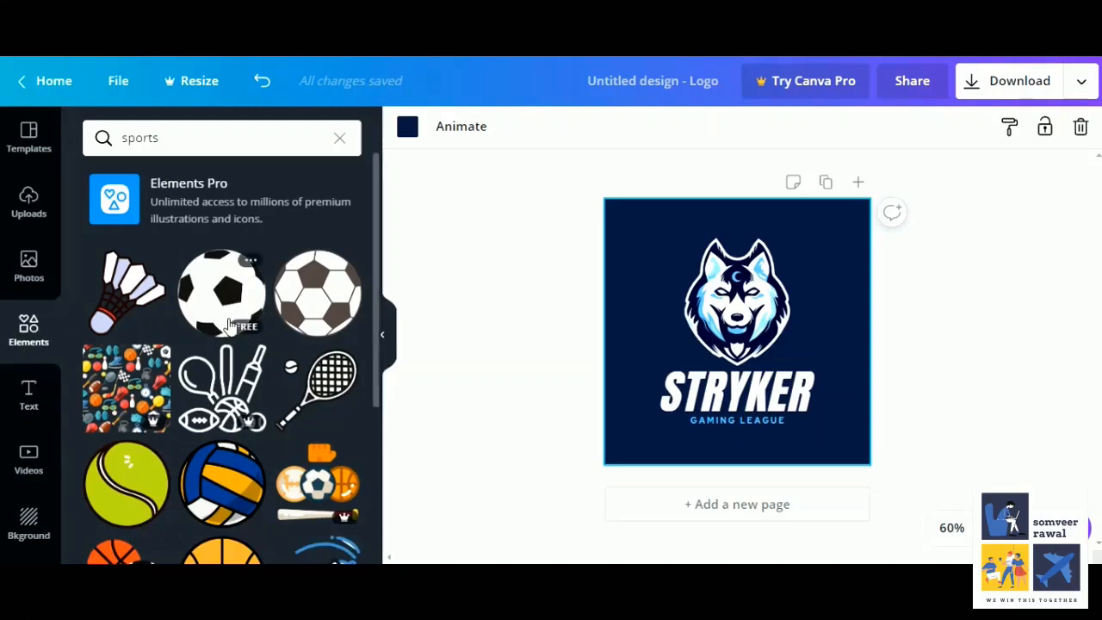
pyautogui.scroll(-4, 226, 323)
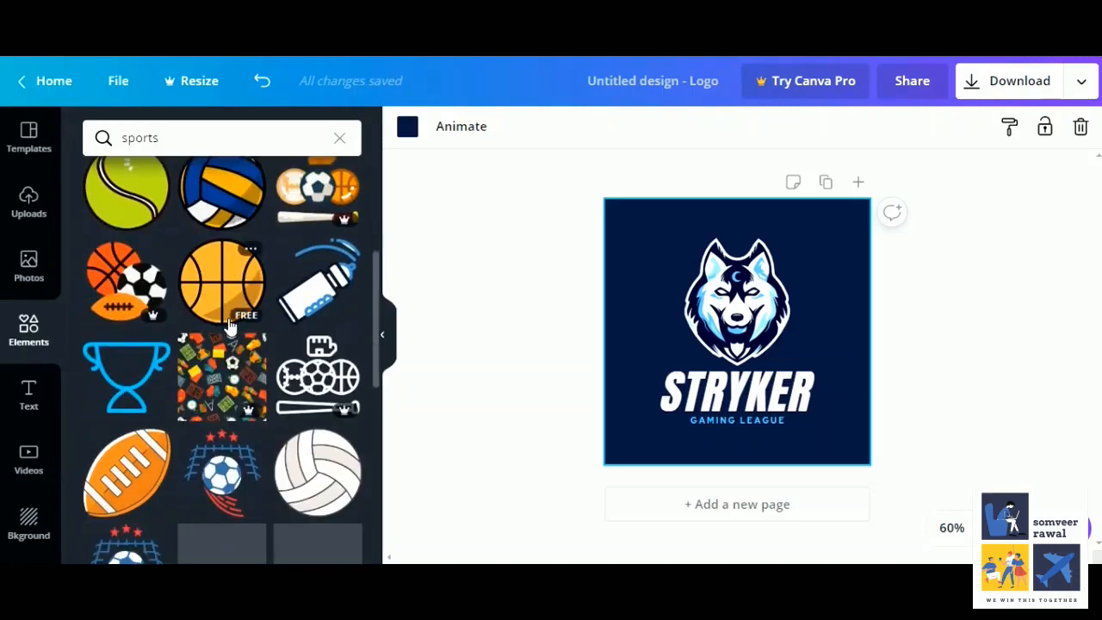
# Replace the wolf graphic with the blue and yellow volleyball, positioned above the STRYKER text
pyautogui.click(745, 301)
pyautogui.press('Delete')
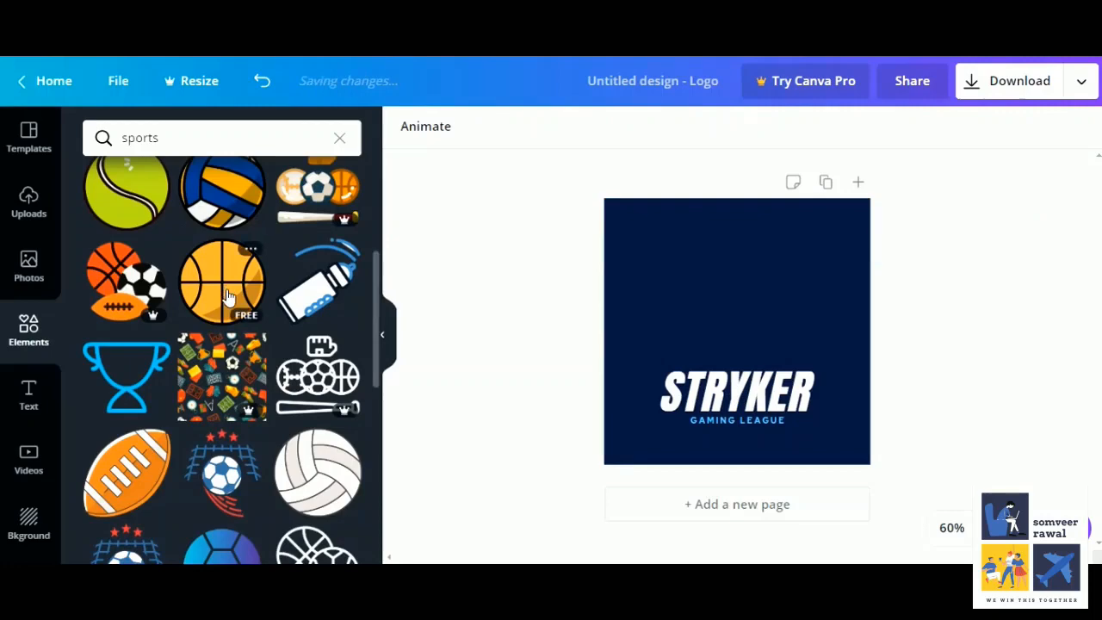
pyautogui.scroll(-3, 228, 297)
pyautogui.scroll(4, 228, 298)
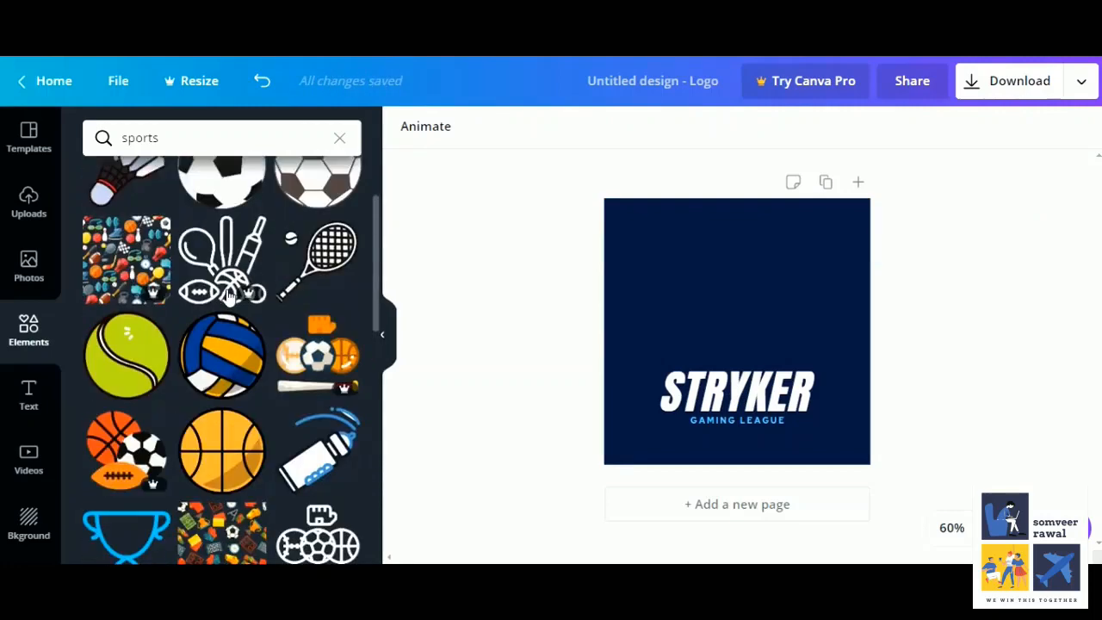
pyautogui.click(228, 298)
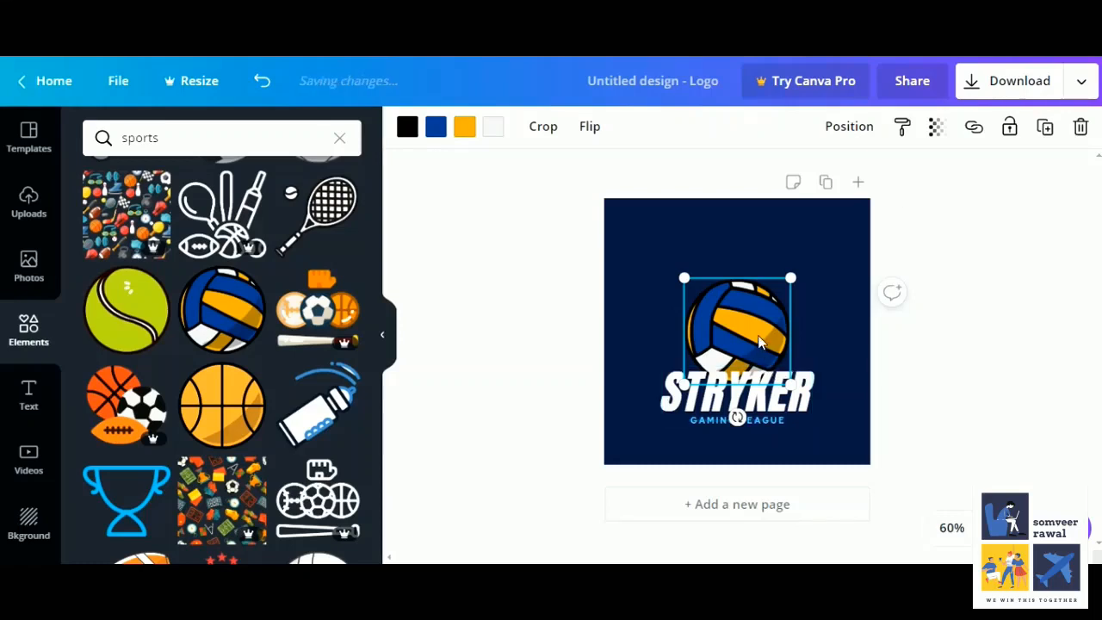
pyautogui.moveTo(759, 342); pyautogui.dragTo(756, 300)
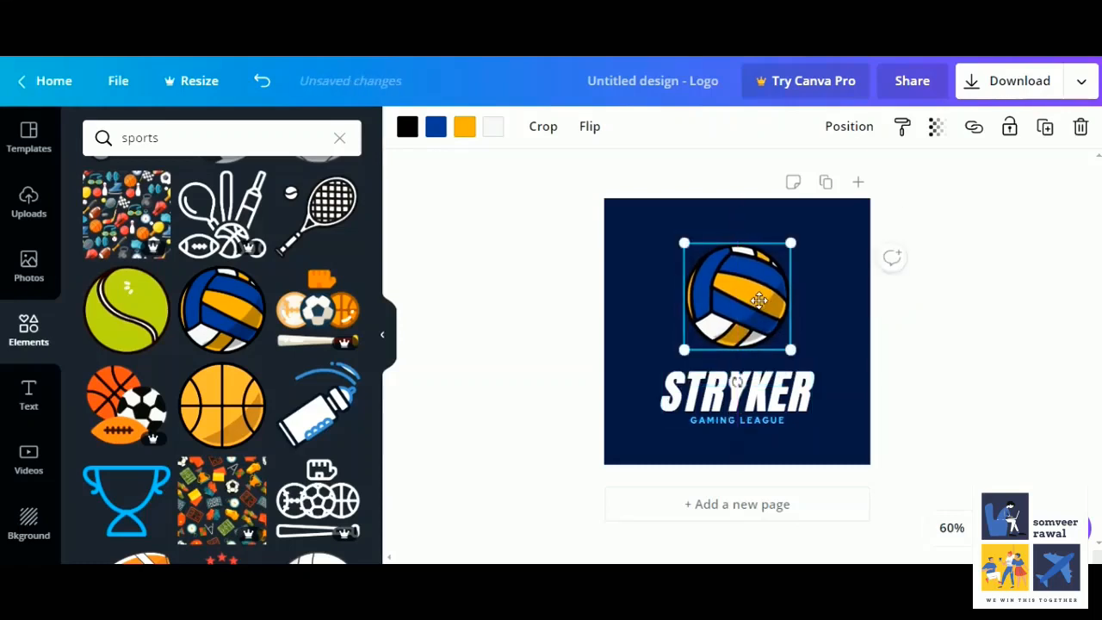
pyautogui.click(819, 298)
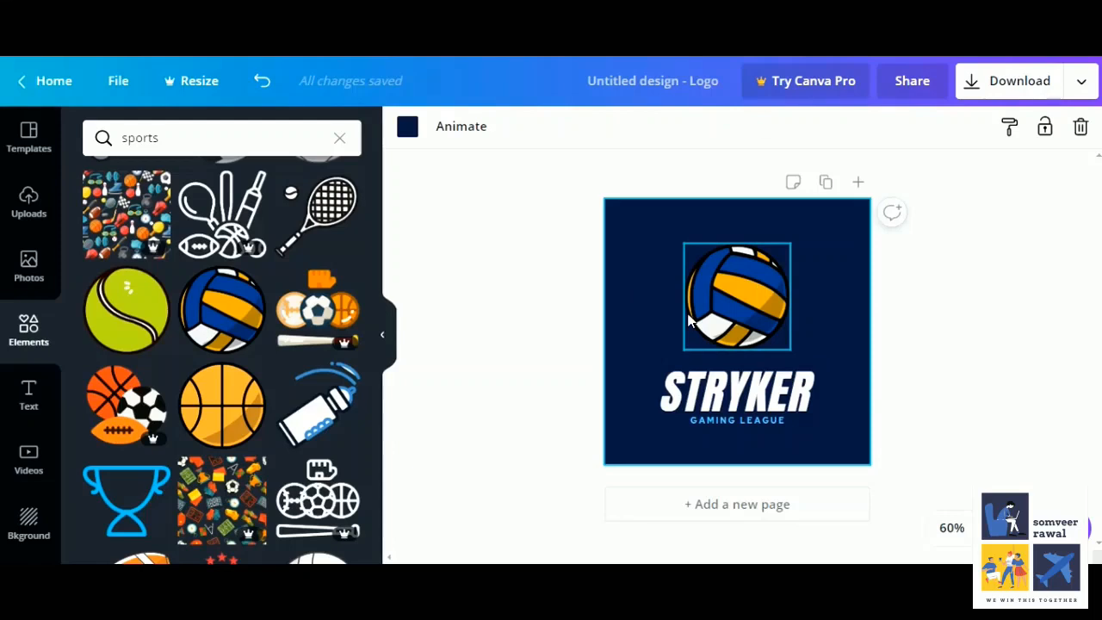
pyautogui.doubleClick(744, 430)
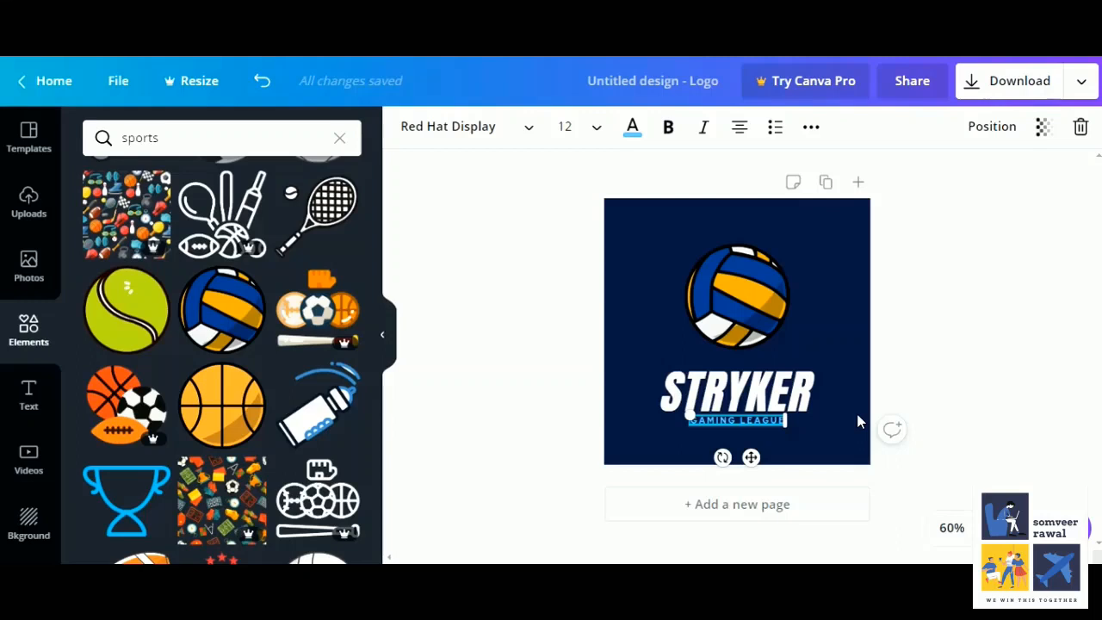
# Try several document and default colours on the logo background, finishing with pink from the default colours
pyautogui.click(646, 225)
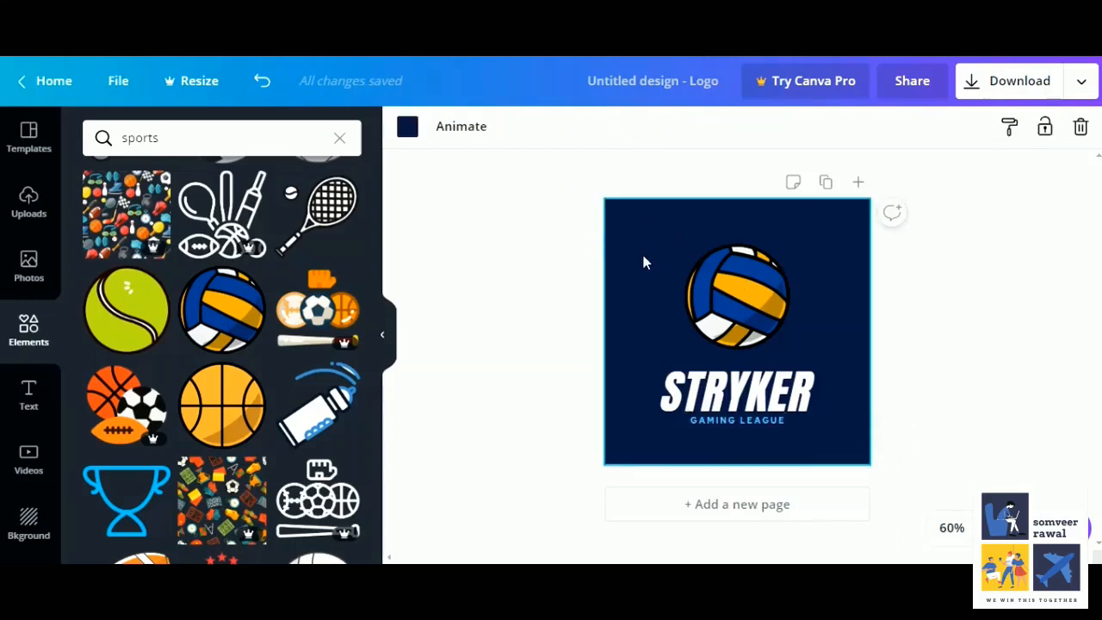
pyautogui.click(409, 137)
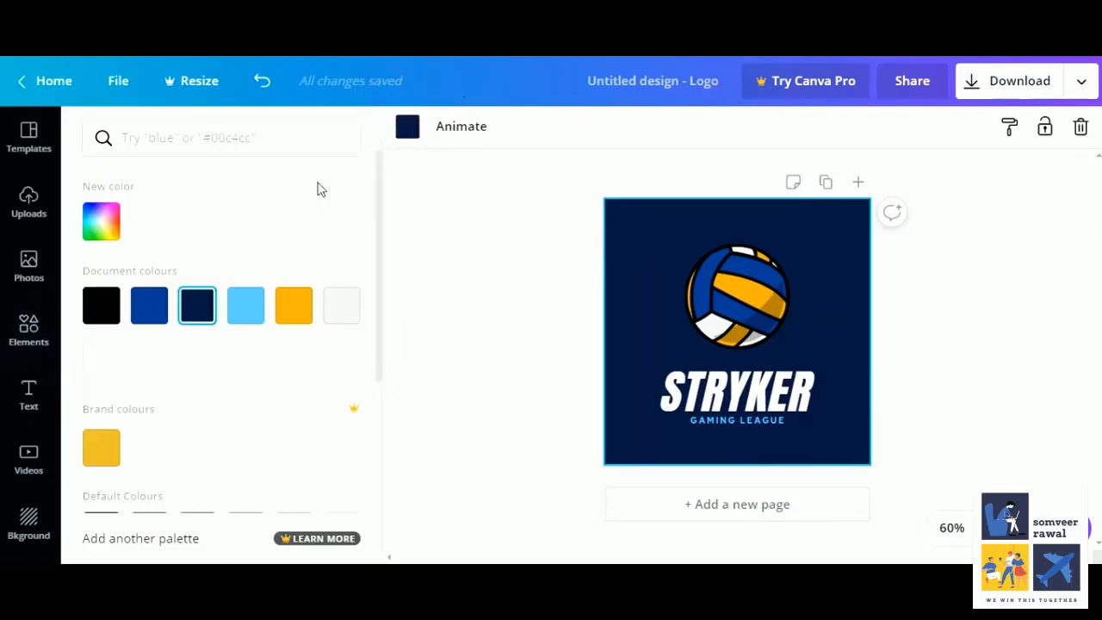
pyautogui.click(248, 312)
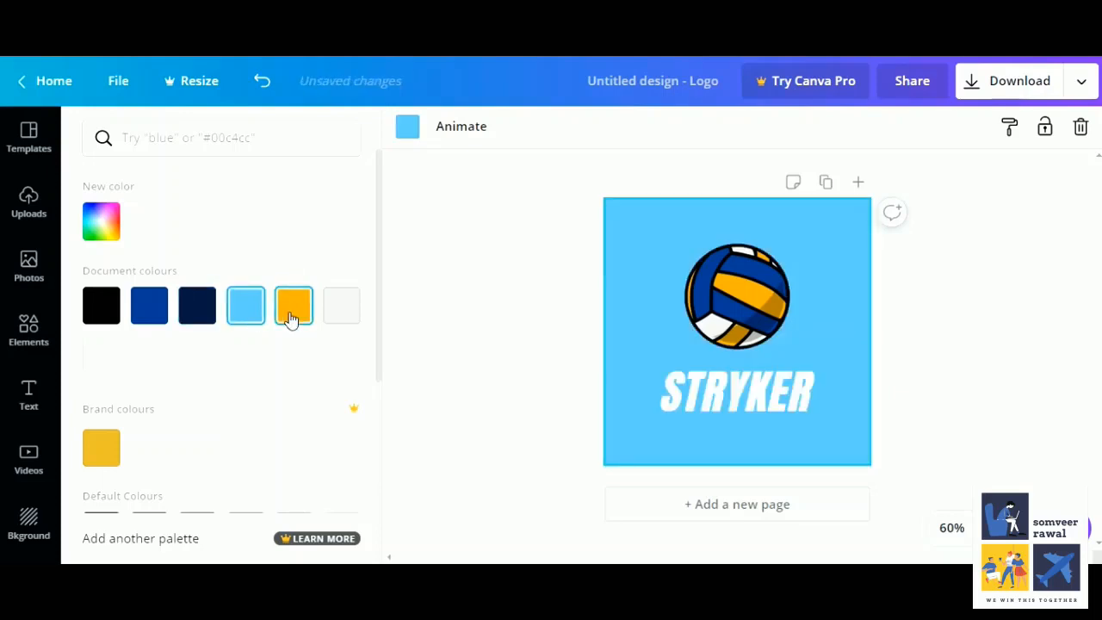
pyautogui.click(292, 317)
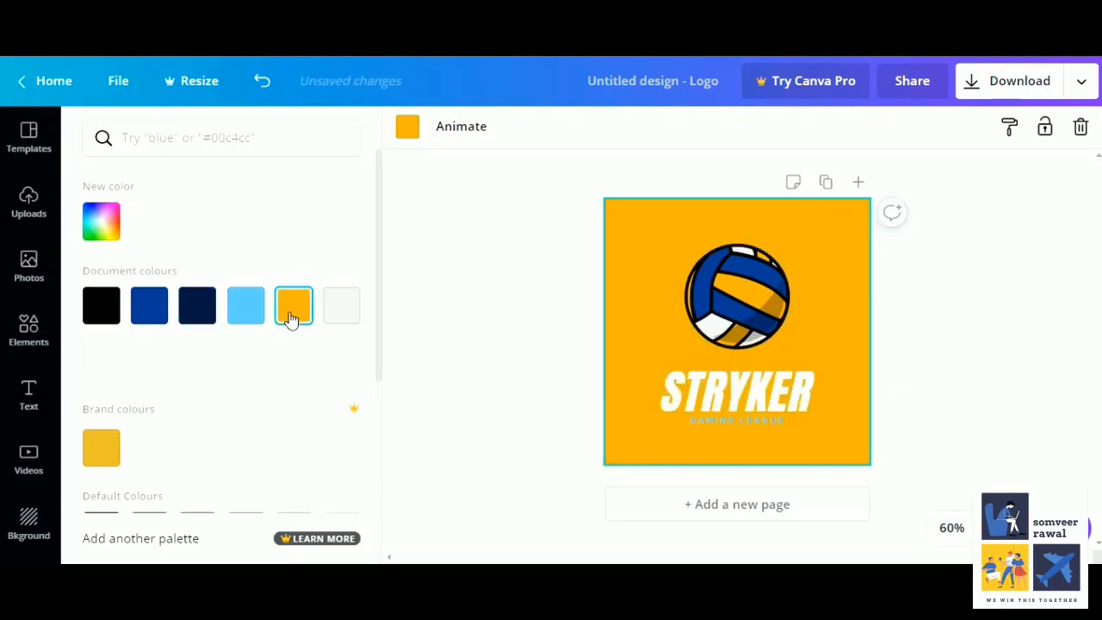
pyautogui.click(160, 310)
pyautogui.click(89, 310)
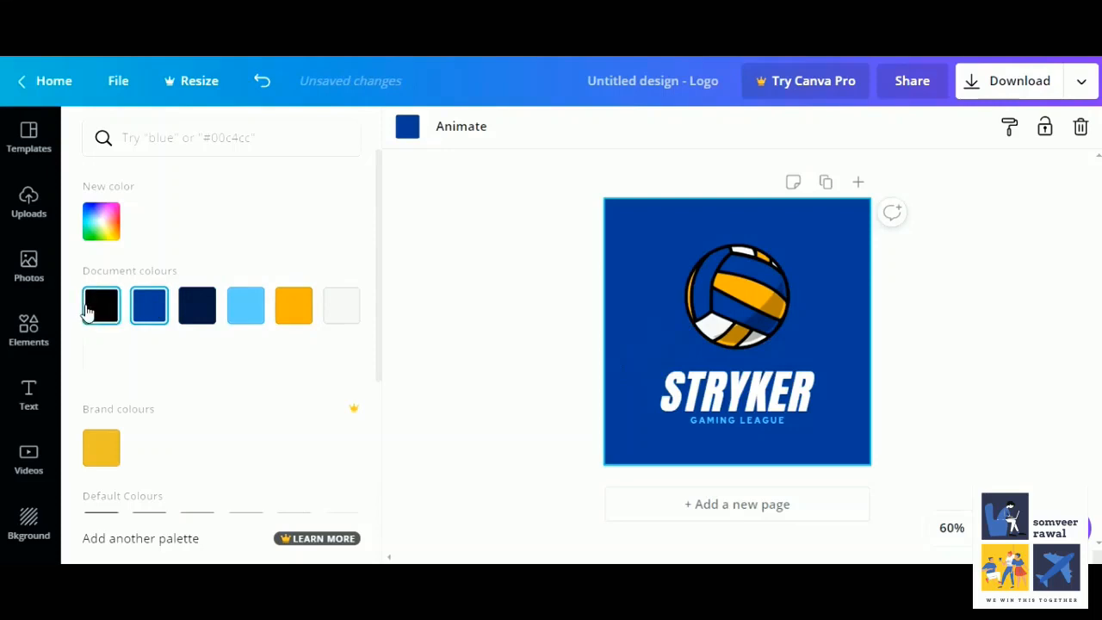
pyautogui.scroll(-1, 244, 407)
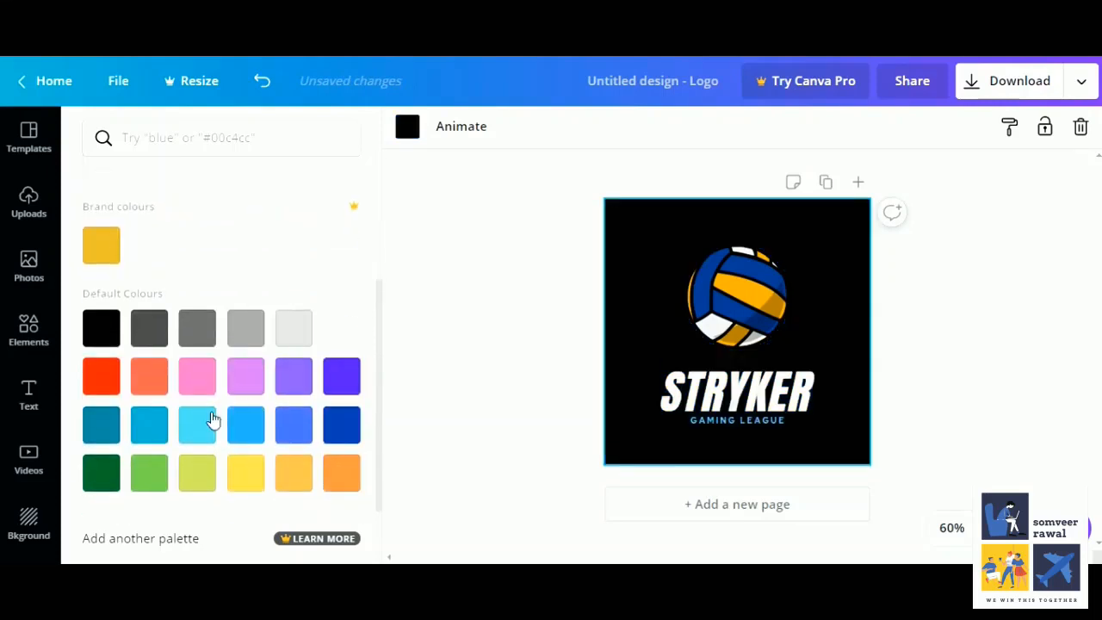
pyautogui.click(208, 421)
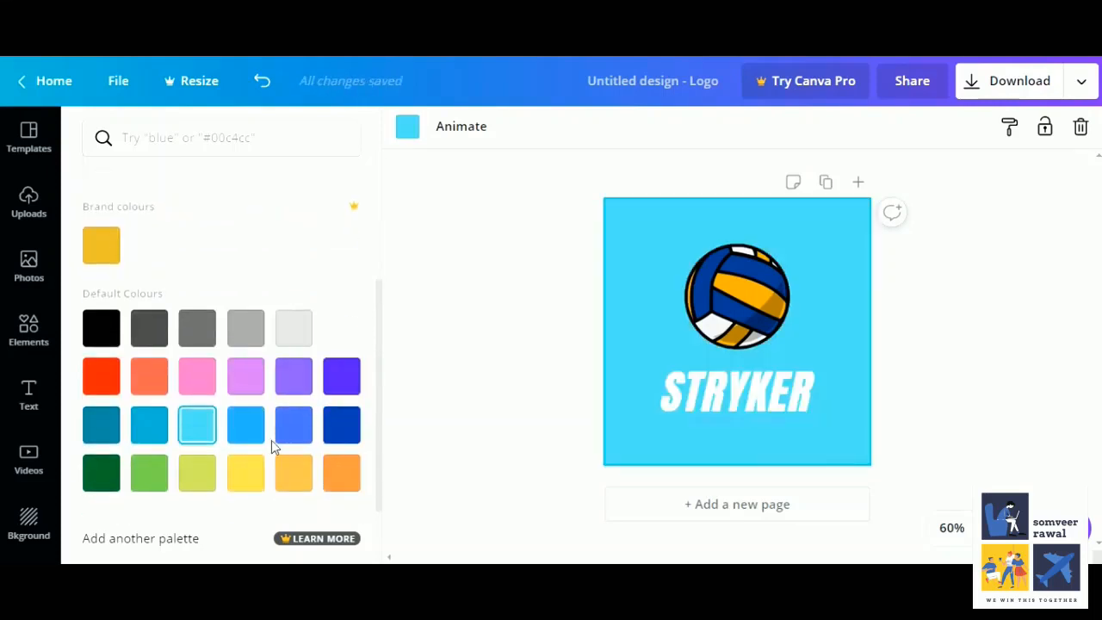
pyautogui.click(291, 379)
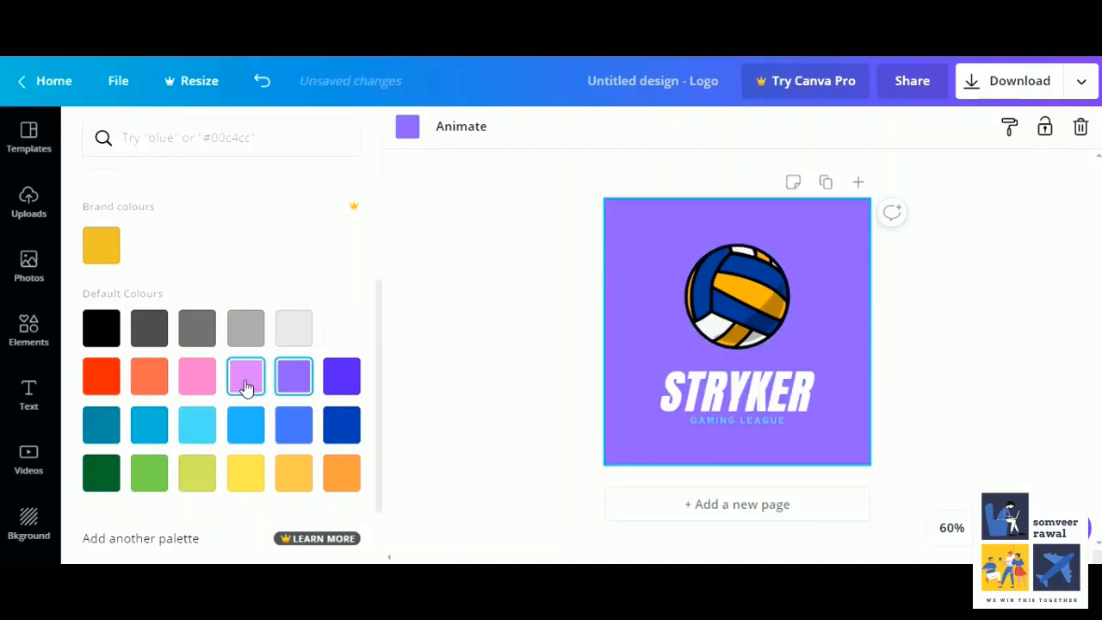
pyautogui.click(246, 376)
pyautogui.click(197, 377)
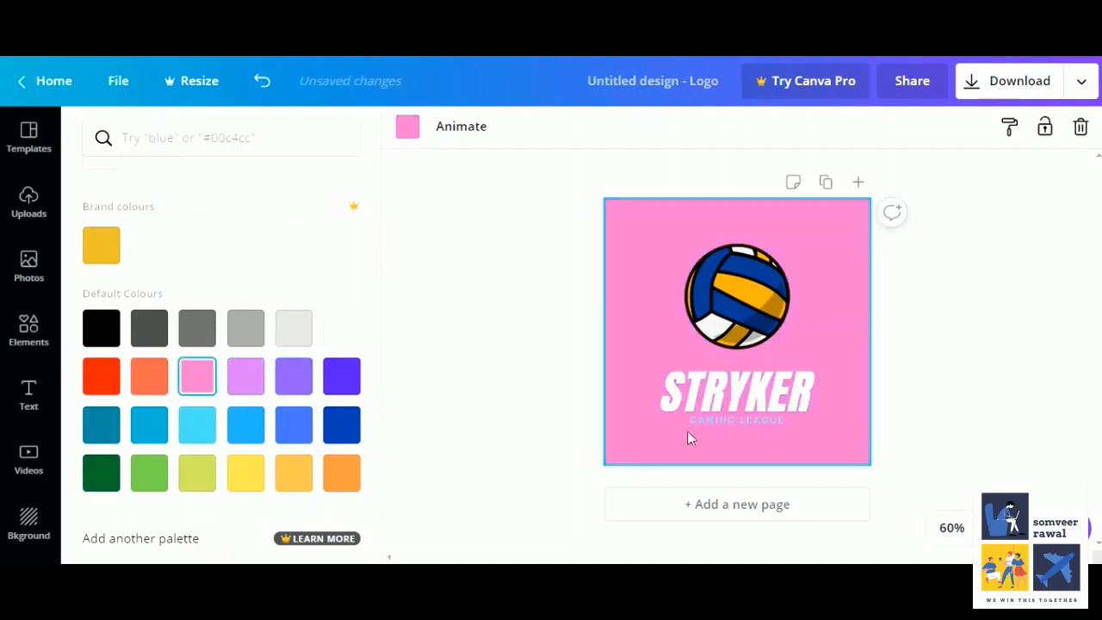
# Change the font of the STRYKER text to Gagalin
pyautogui.click(750, 403)
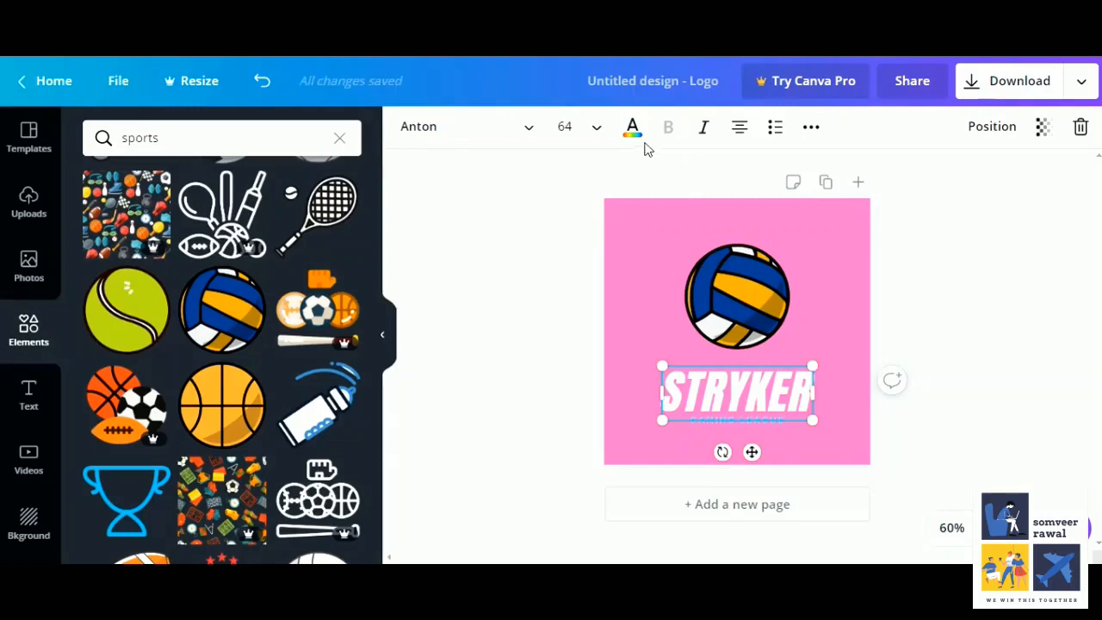
pyautogui.click(634, 131)
pyautogui.click(634, 134)
pyautogui.click(596, 131)
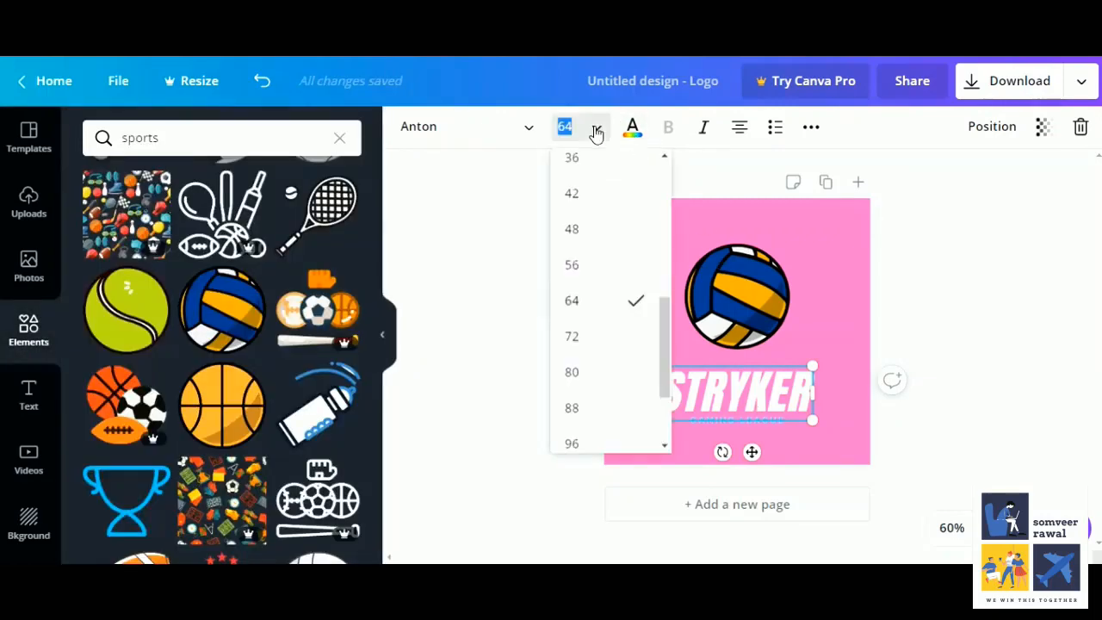
pyautogui.click(520, 130)
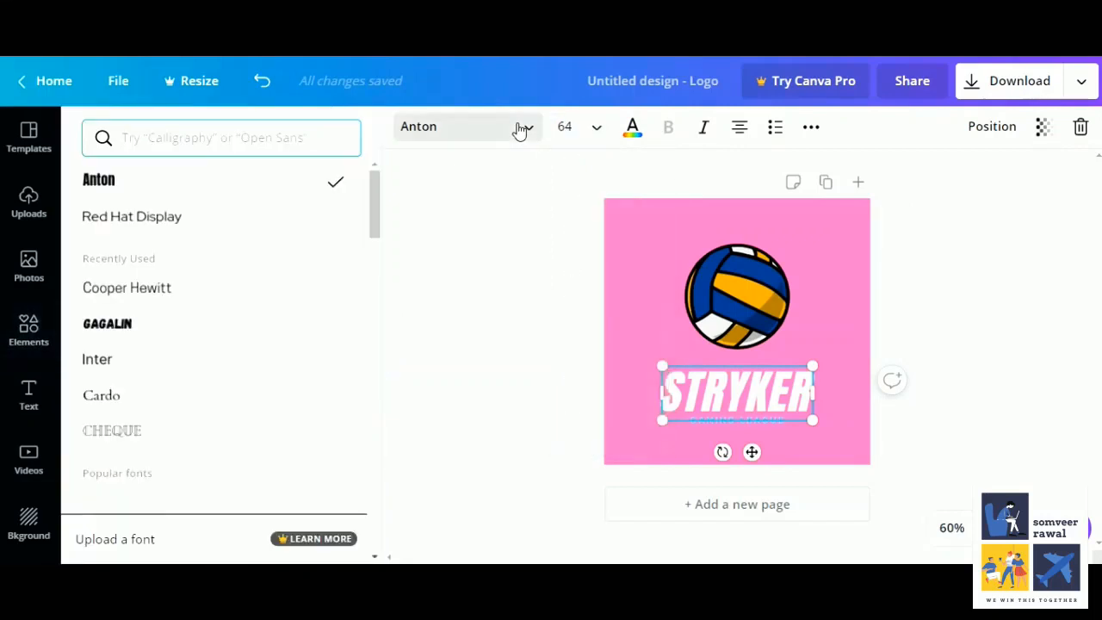
pyautogui.click(156, 322)
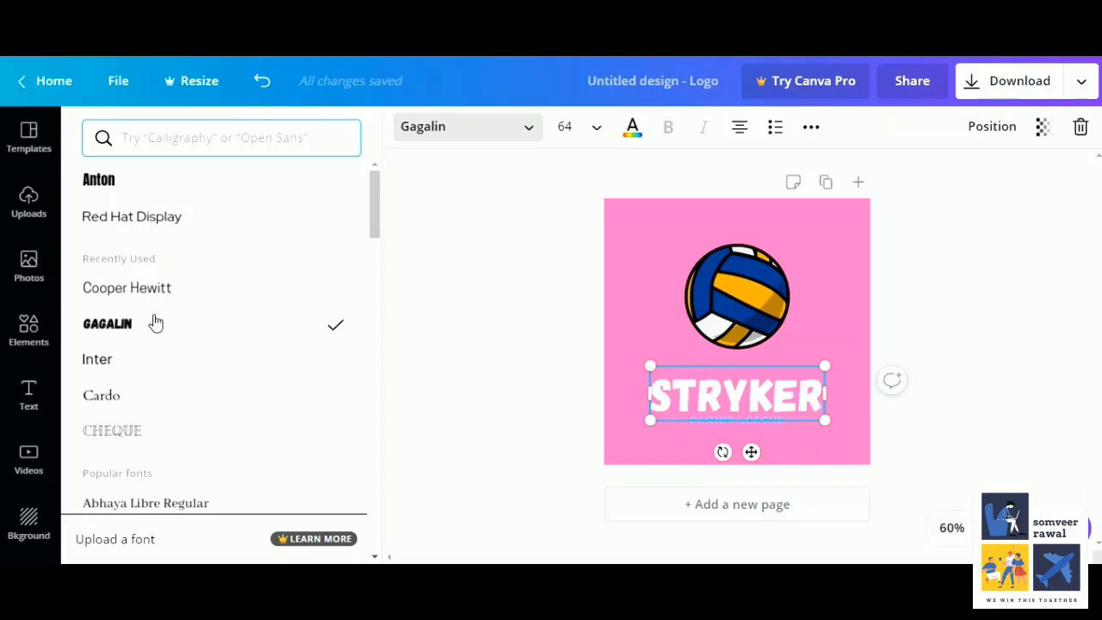
pyautogui.click(32, 341)
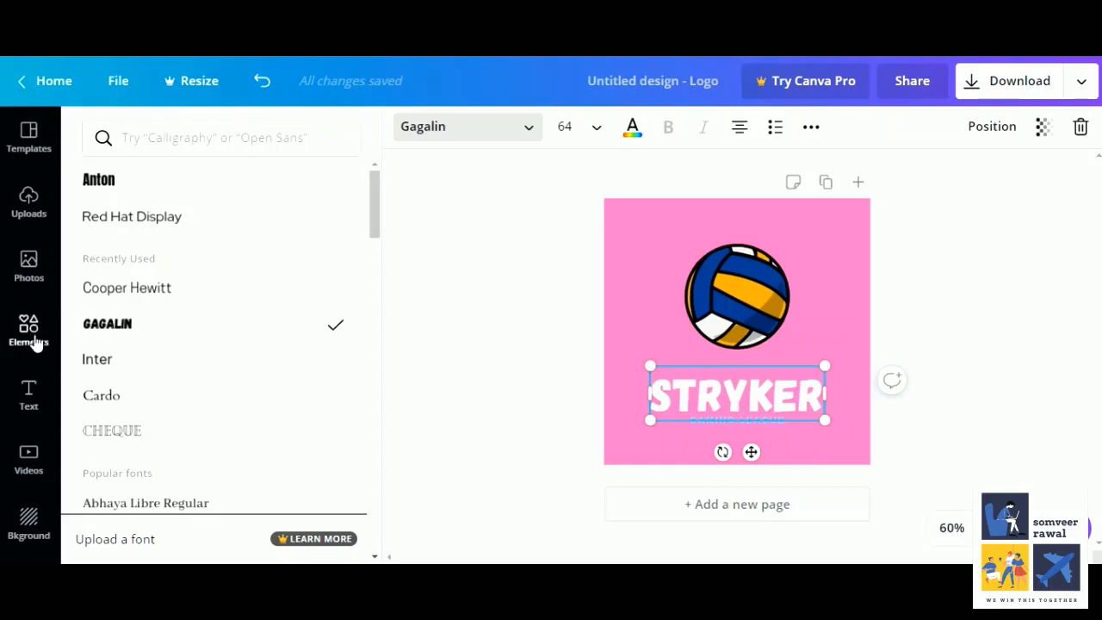
pyautogui.moveTo(262, 356)
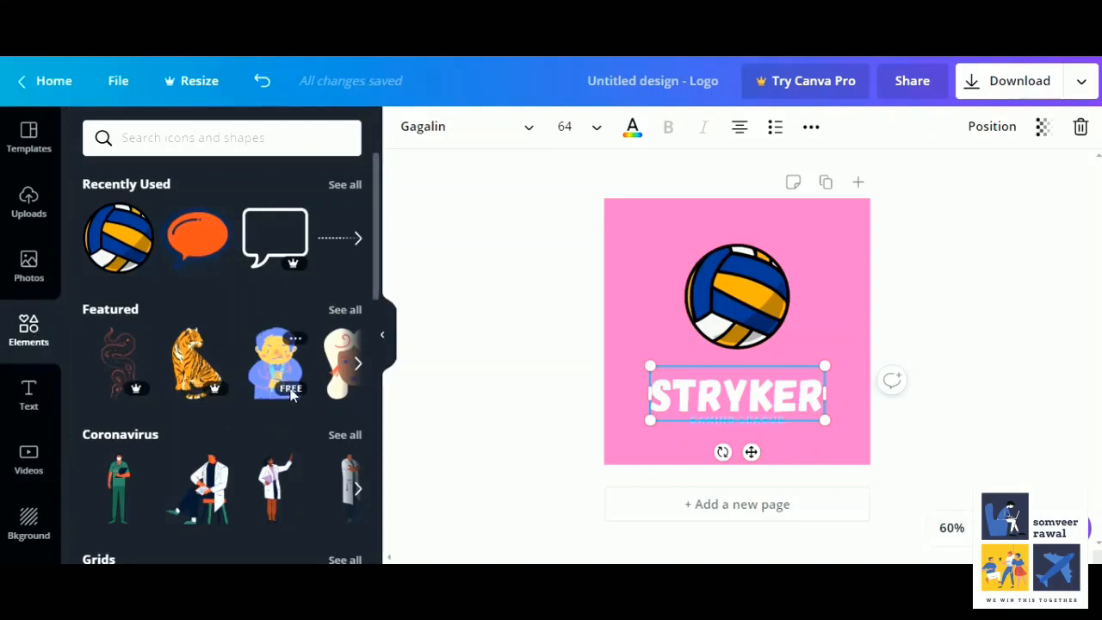
pyautogui.moveTo(133, 394)
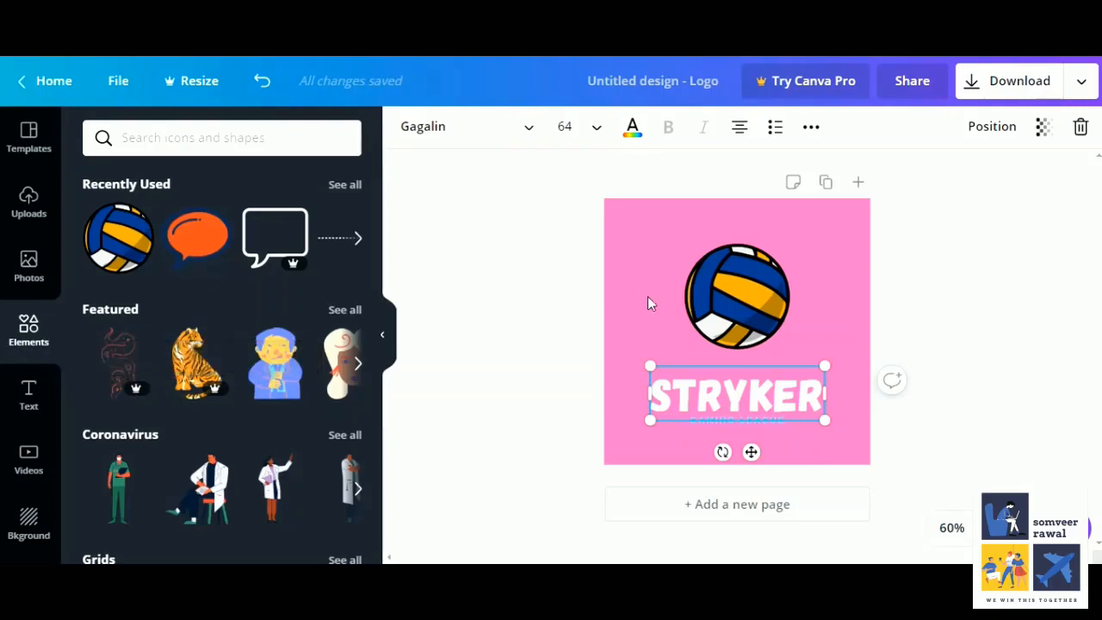
pyautogui.click(783, 240)
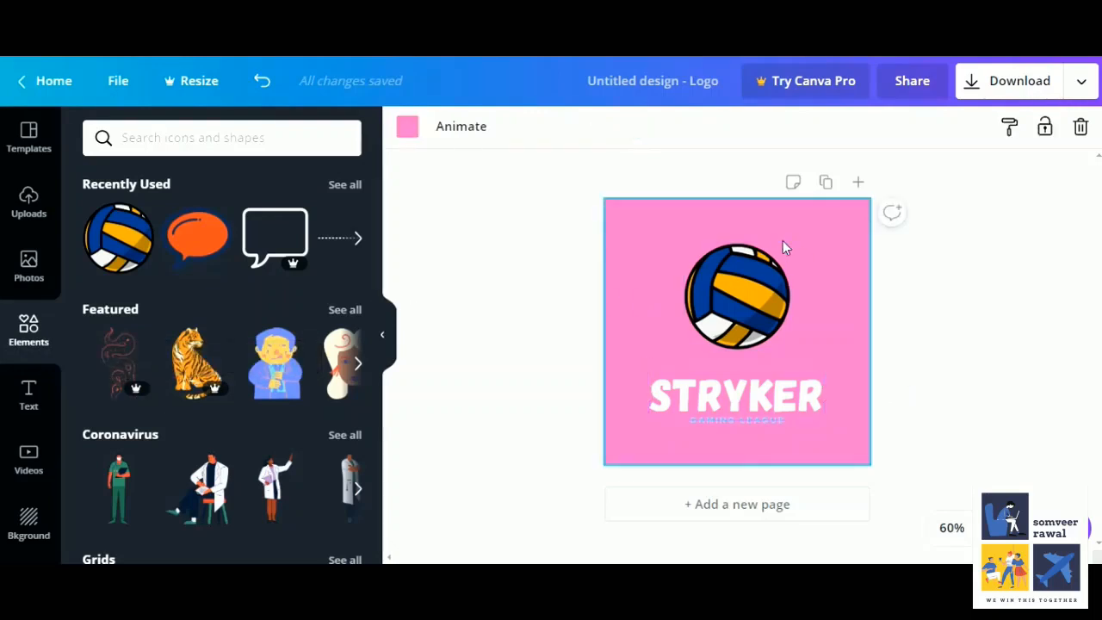
# Change the logo's background from the document colours to dark blue
pyautogui.click(407, 126)
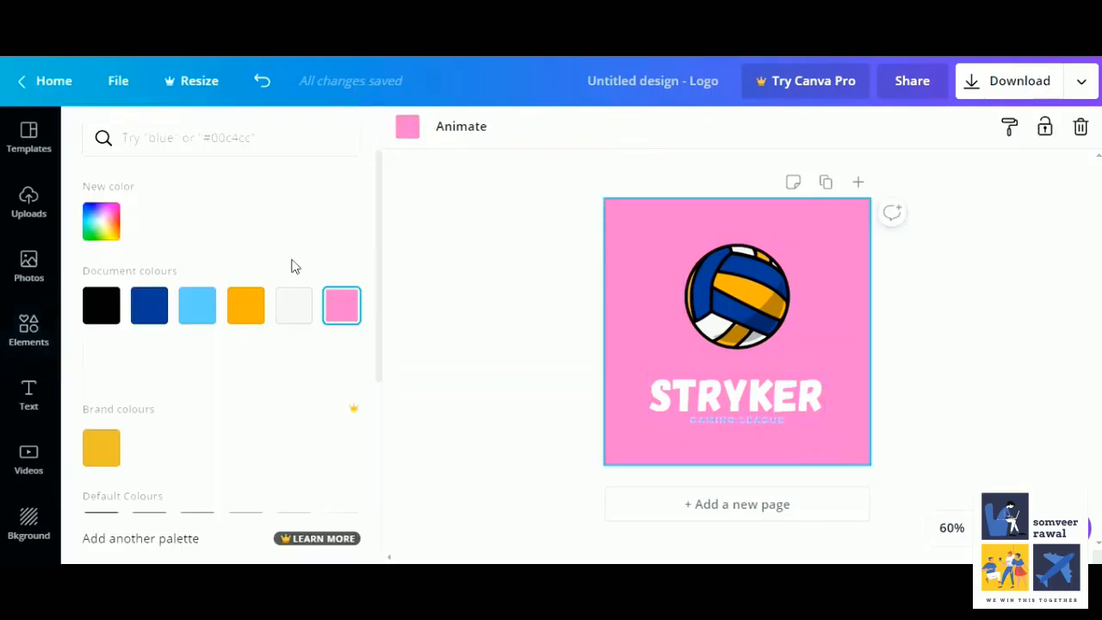
pyautogui.click(161, 312)
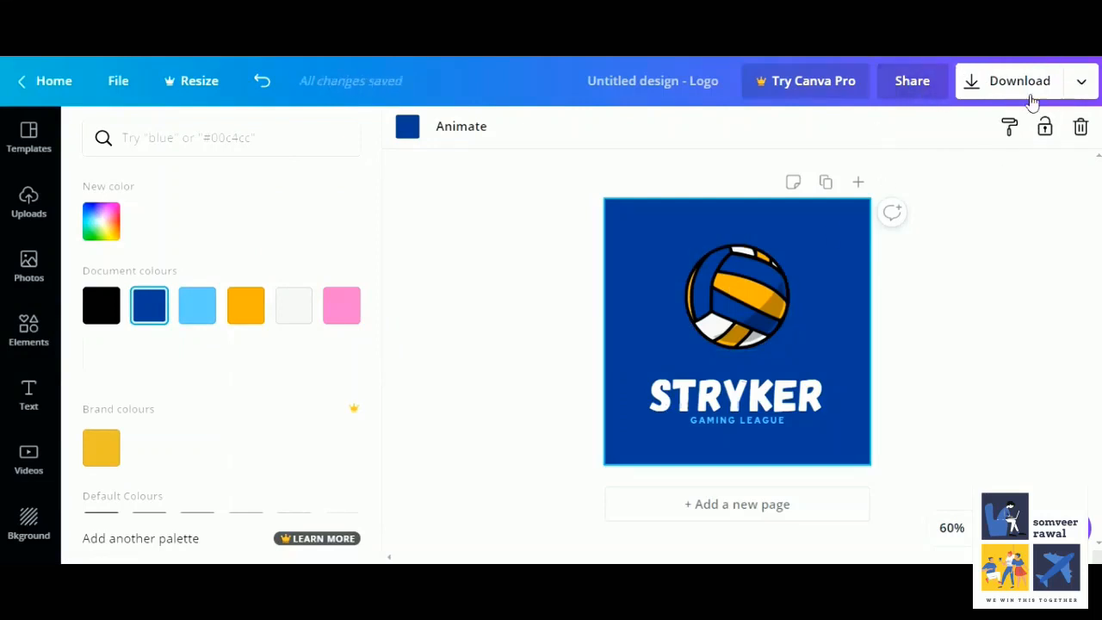
# Download the logo design with PNG as the file type
pyautogui.click(1077, 86)
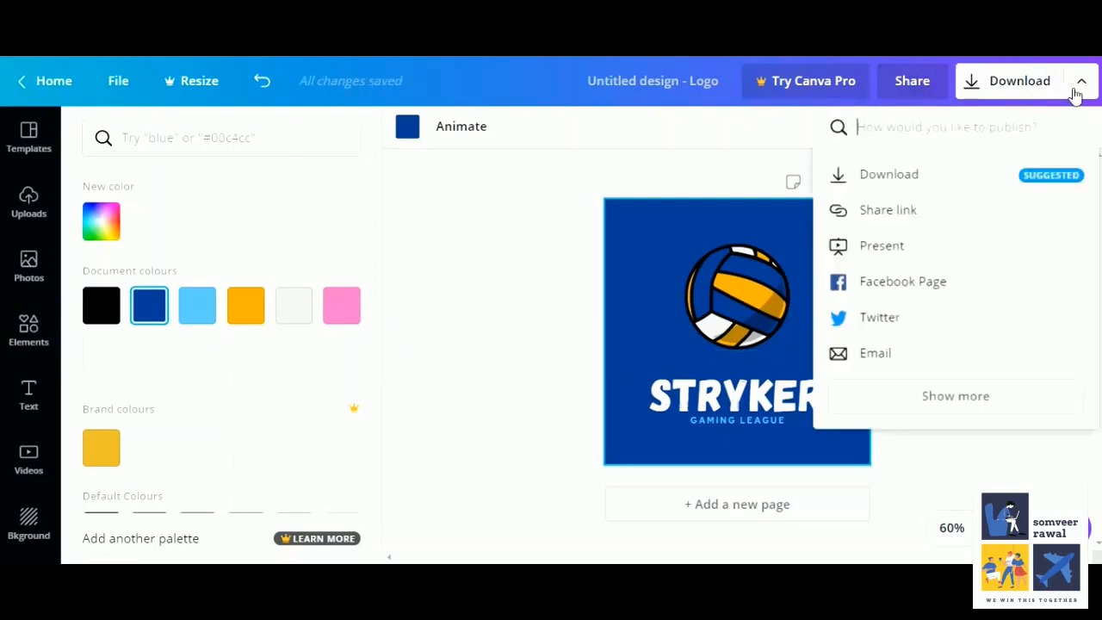
pyautogui.click(947, 184)
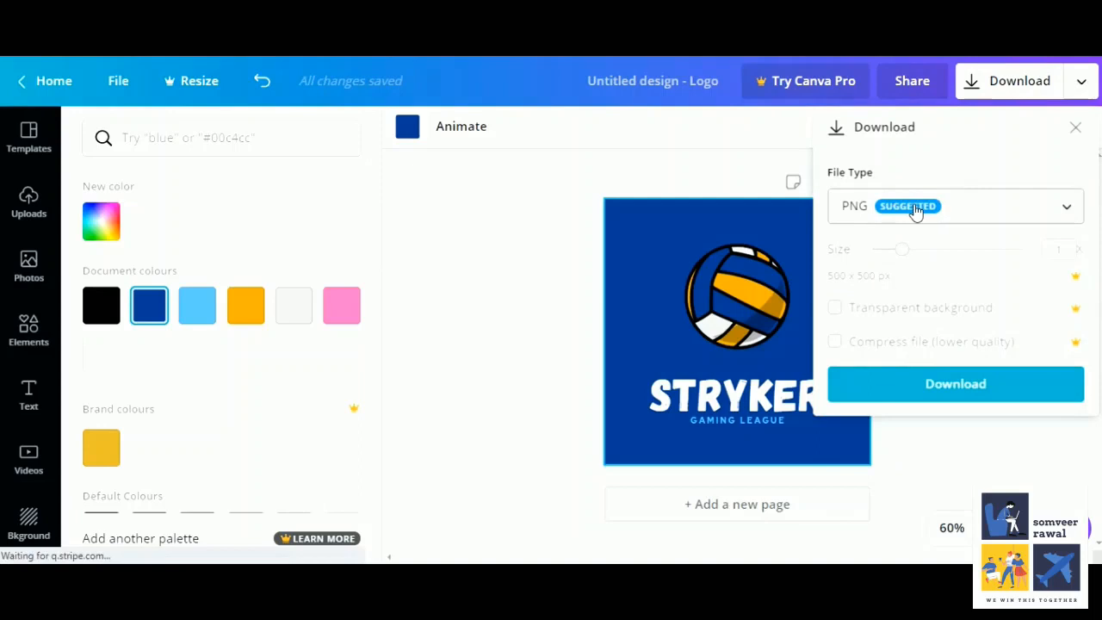
pyautogui.click(916, 209)
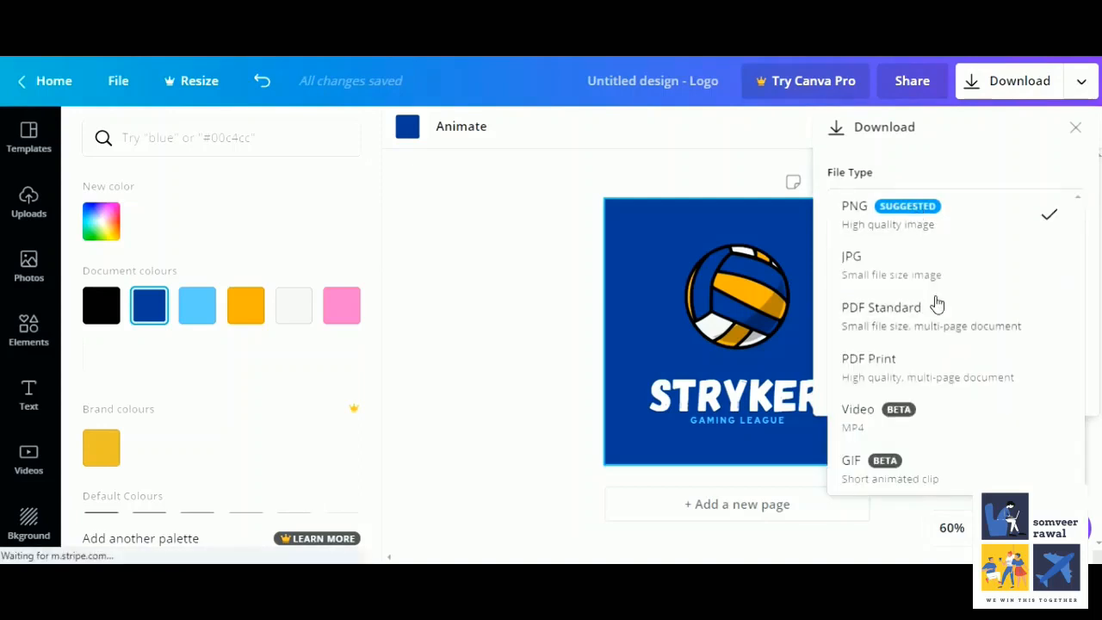
pyautogui.click(946, 229)
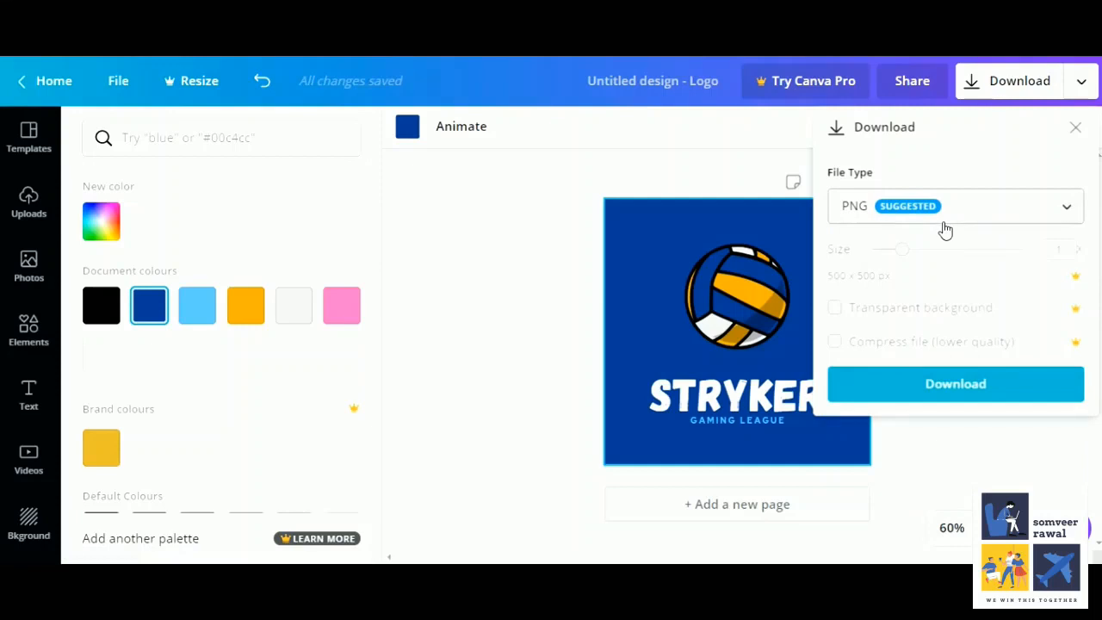
pyautogui.click(890, 384)
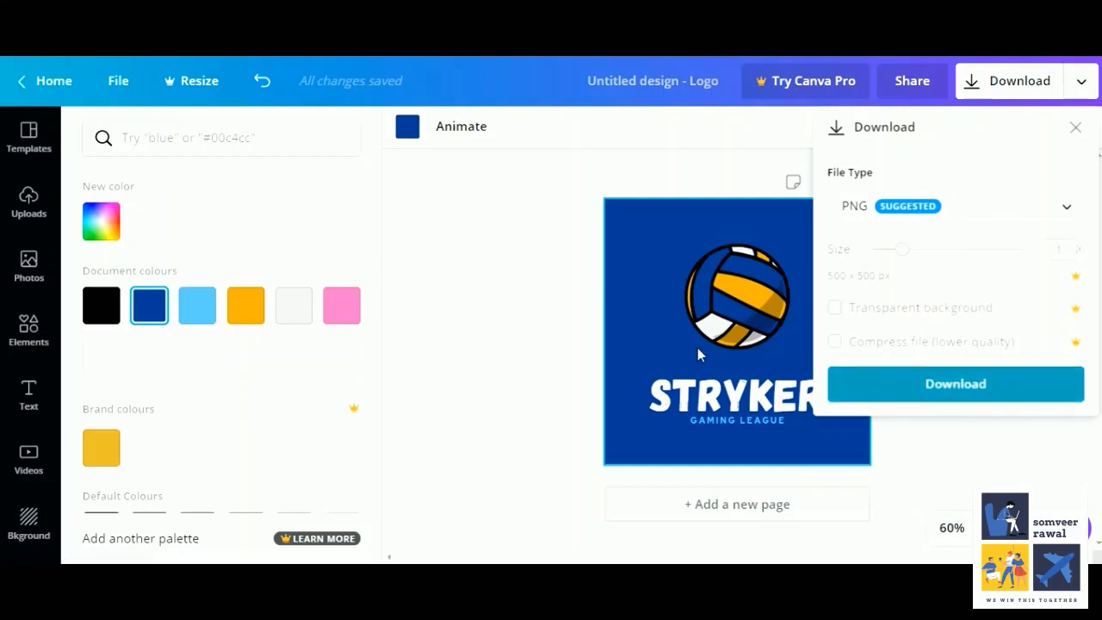